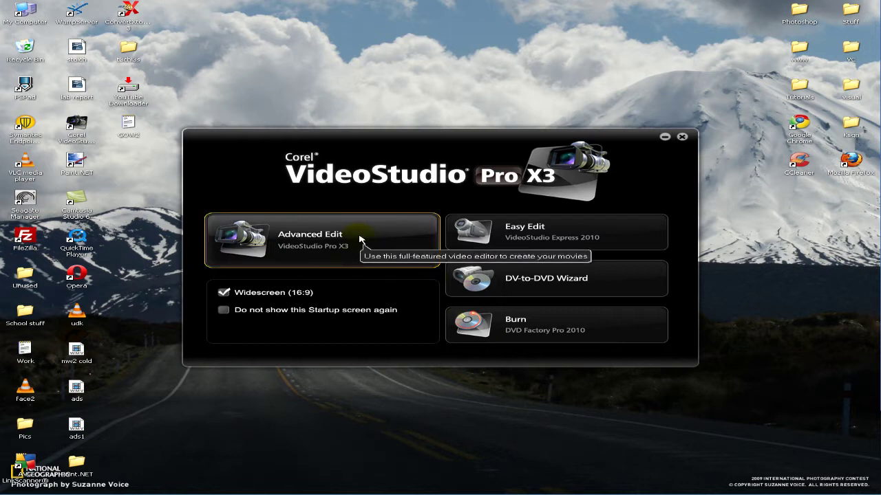
Step: Launch the Advanced Edit editor on an empty project and switch to the Capture step
left_click(316, 258)
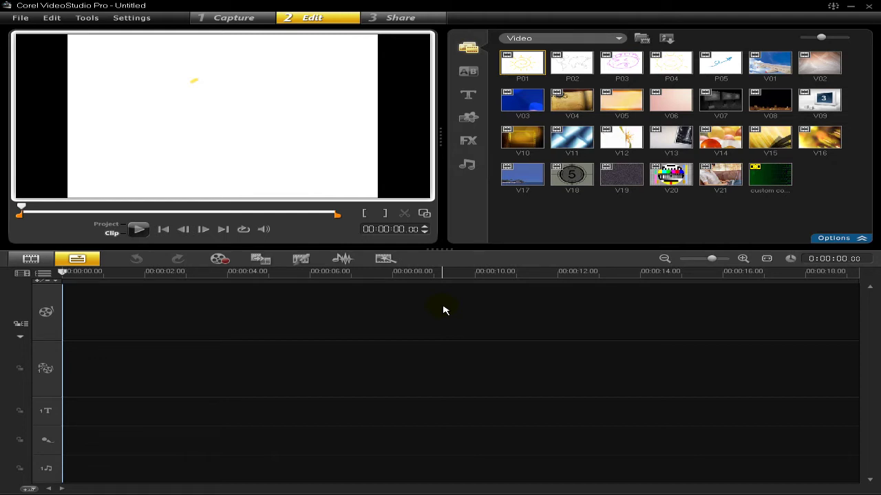
left_click(256, 20)
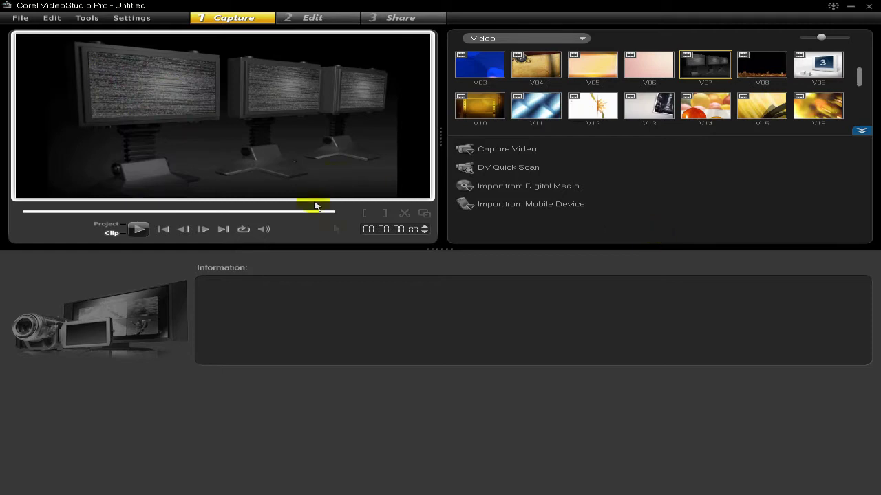
Step: Try Capture Video and dismiss the missing capture-device warning
left_click(507, 151)
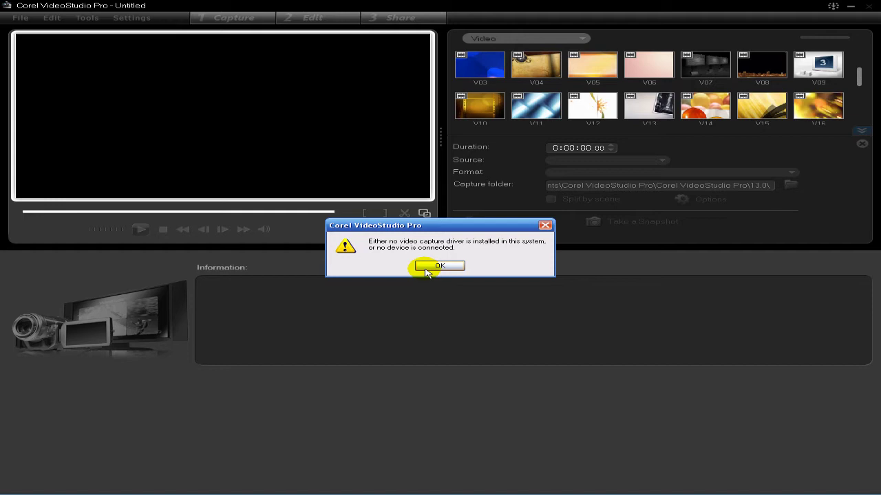
left_click(439, 266)
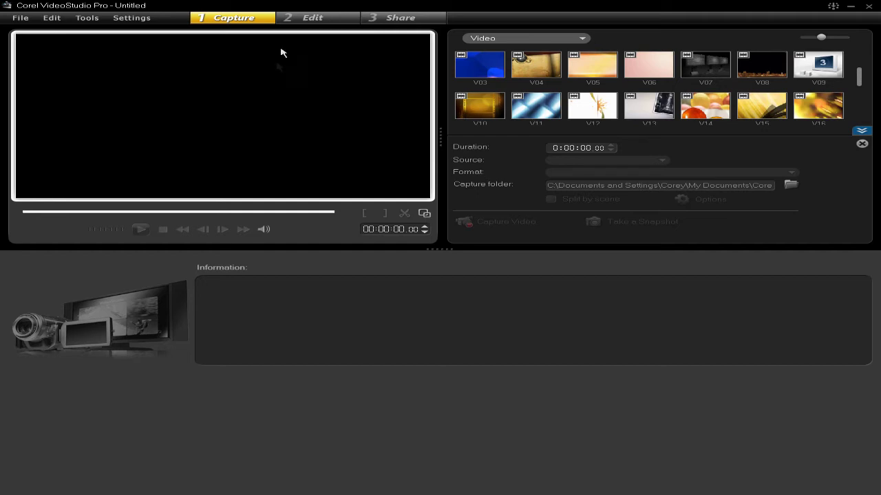
left_click(297, 23)
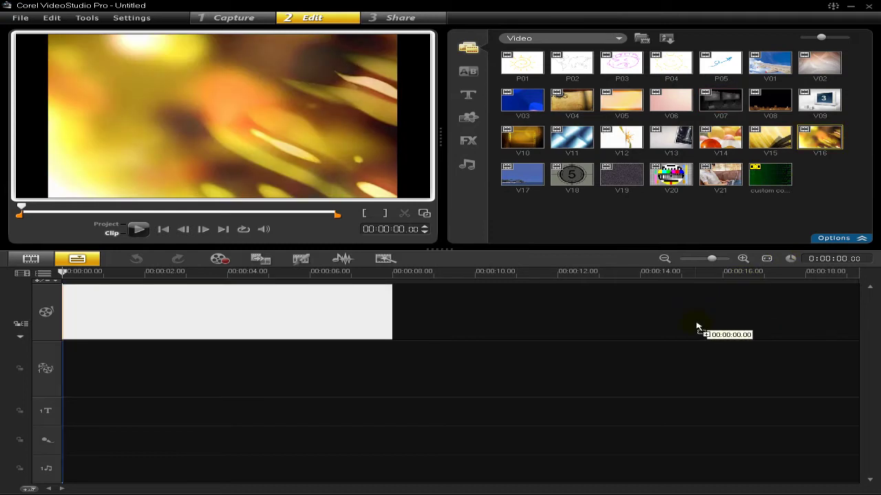
Step: Place SS_School_Start.wmv at the start of the video track and play its preview
left_click_drag(746, 279, 698, 328)
left_click(140, 230)
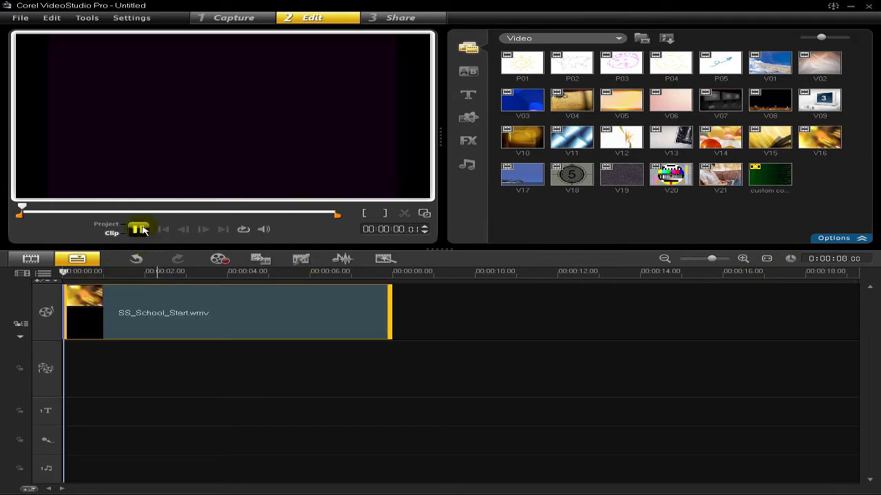
Step: Show the All transitions category, such as Barn Door and Crossfade, and scroll through it
left_click(474, 73)
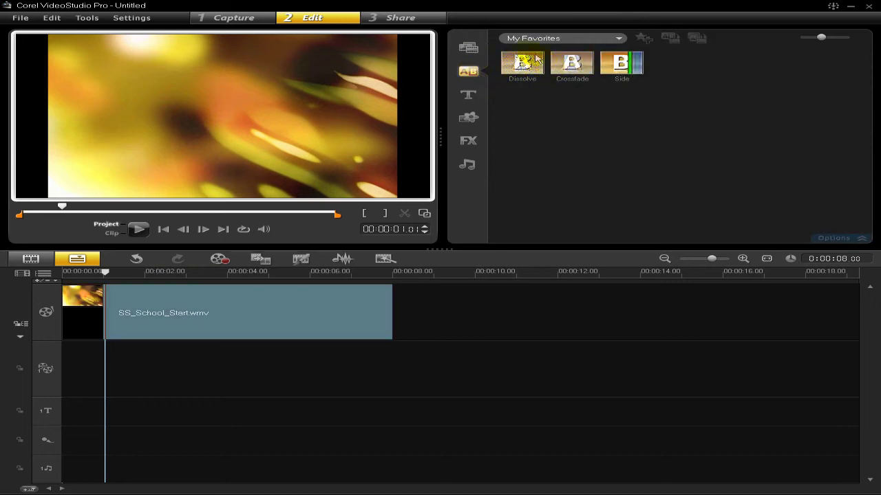
left_click(618, 41)
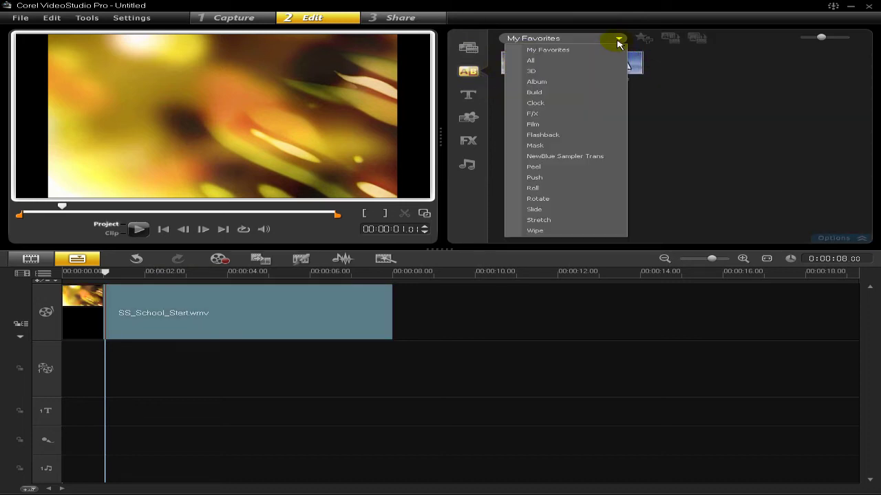
left_click(585, 61)
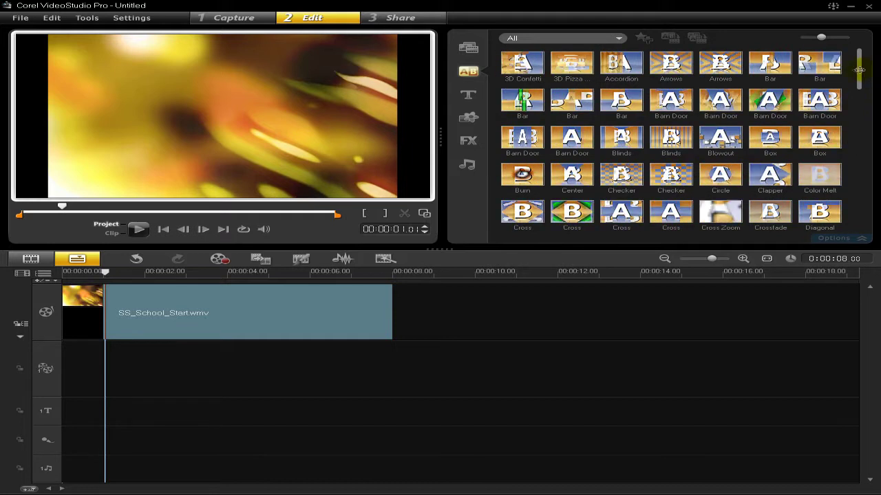
left_click_drag(859, 71, 856, 97)
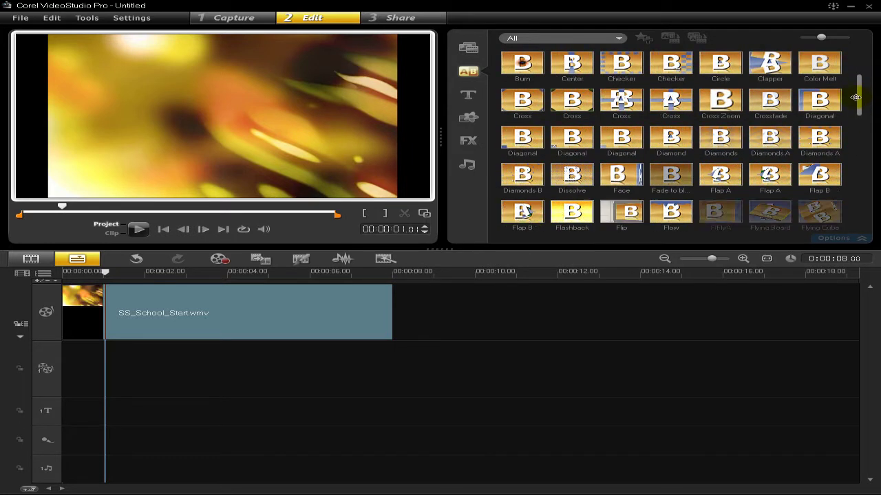
mouse_move(856, 97)
left_mouse_down()
mouse_move(861, 187)
mouse_move(858, 82)
left_mouse_up()
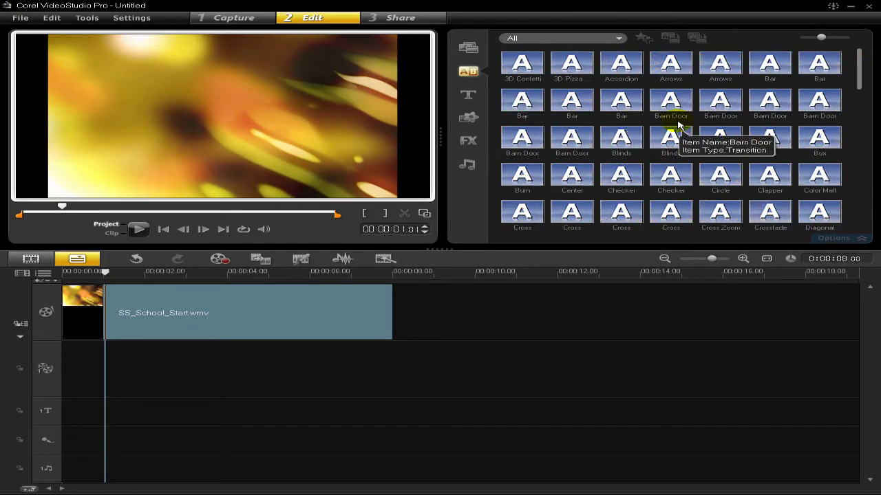
Step: Preview title presets, ending on the blue Lorem ipsum animation
left_click(469, 95)
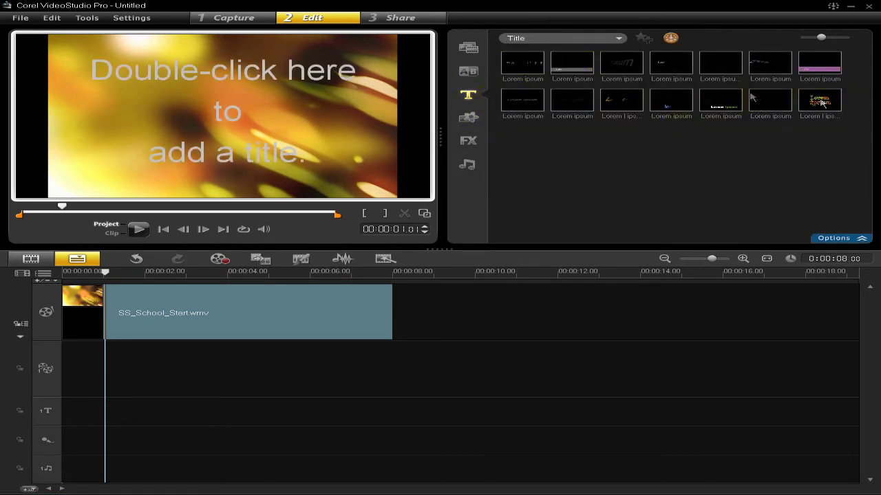
left_click(619, 39)
left_click(571, 61)
left_click(540, 103)
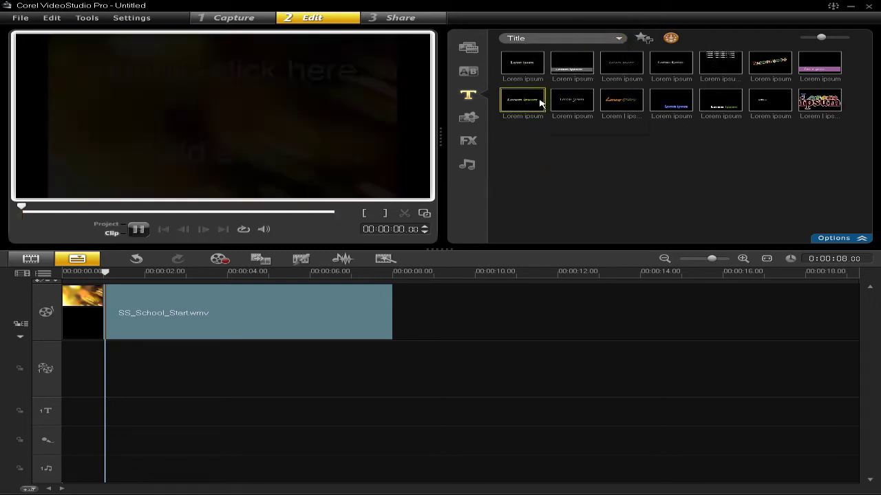
left_click(668, 104)
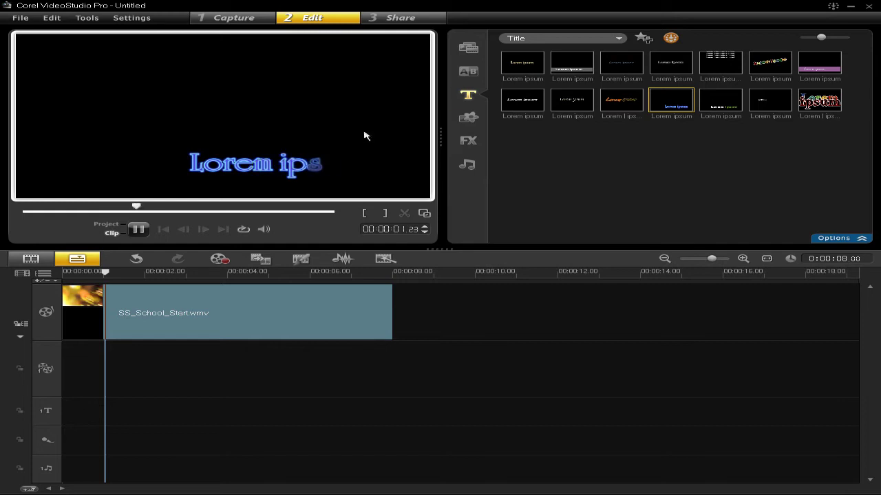
Step: Preview several solid colour clips, ending on pale yellow
left_click(468, 116)
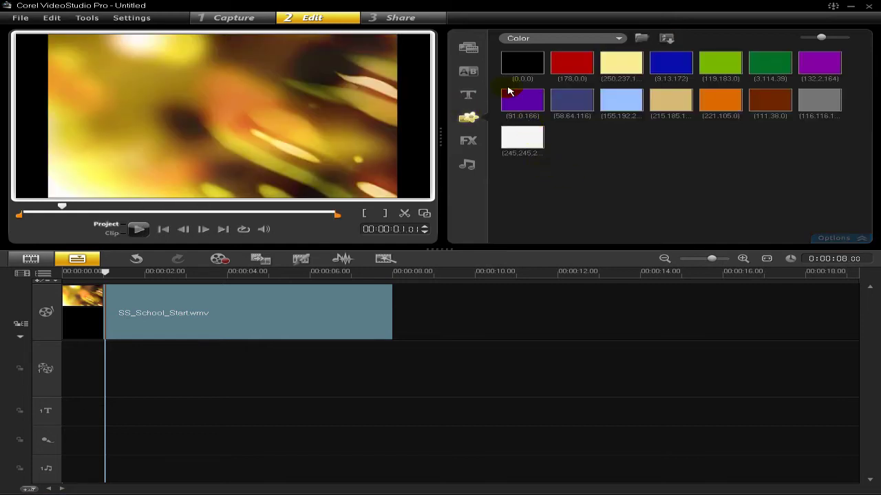
left_click(509, 72)
left_click(571, 63)
left_click(612, 63)
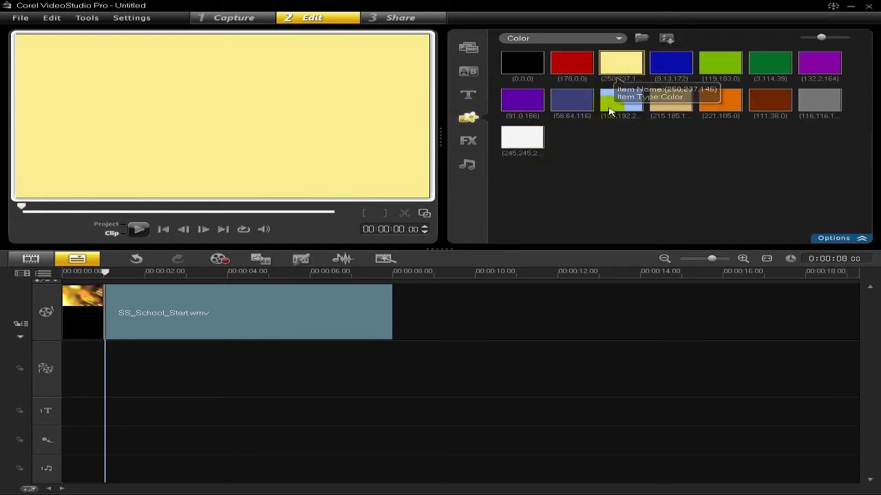
left_click(468, 141)
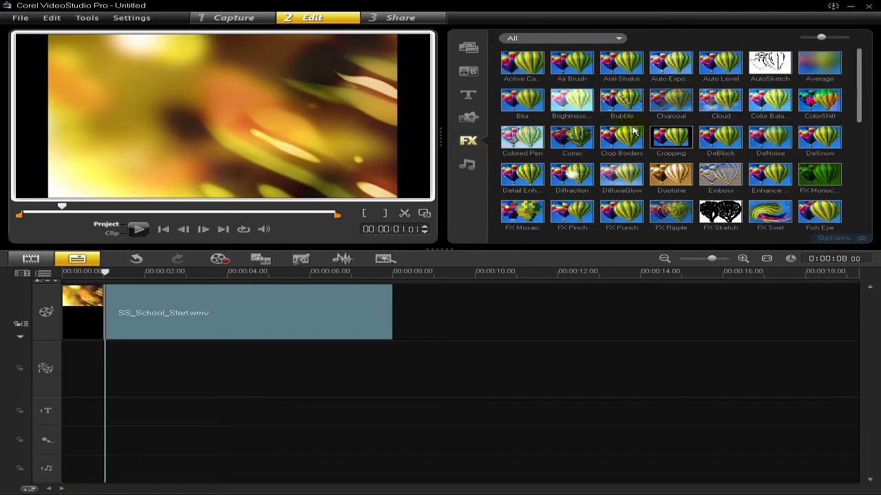
Step: Preview the Star filter and apply it to the SS_School_Start.wmv clip
scroll(855, 109, "down", 2)
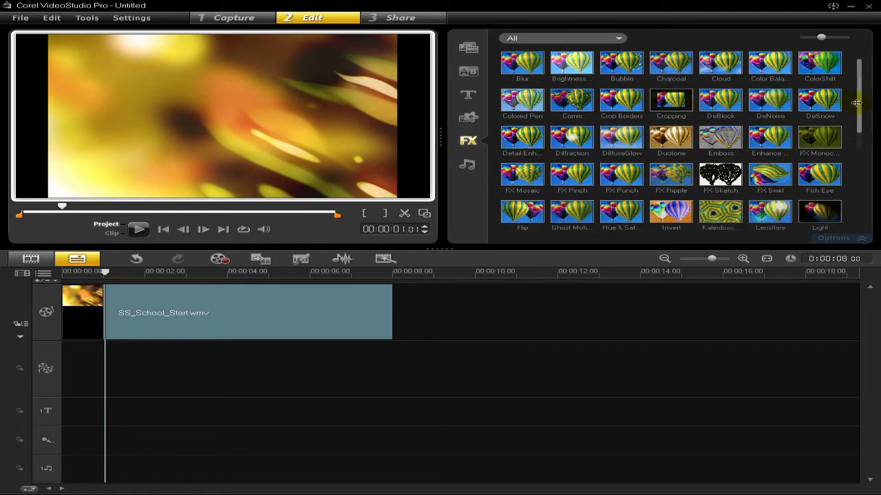
left_click_drag(855, 108, 854, 187)
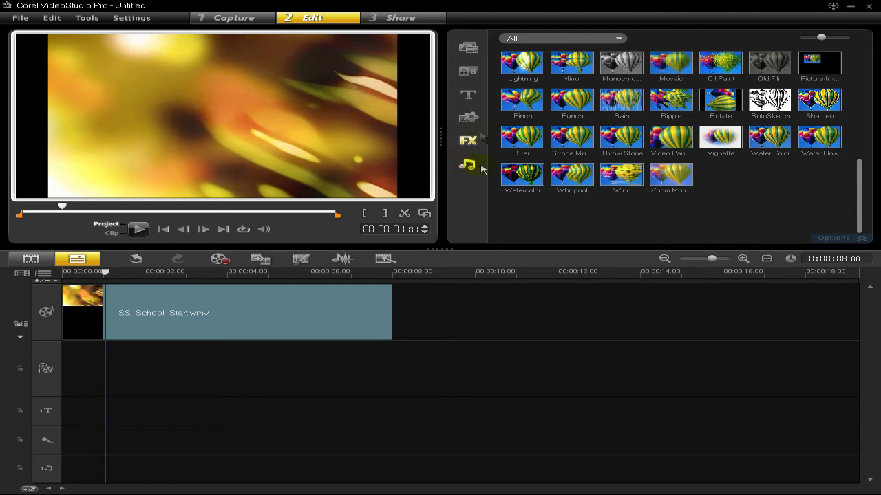
left_click(529, 138)
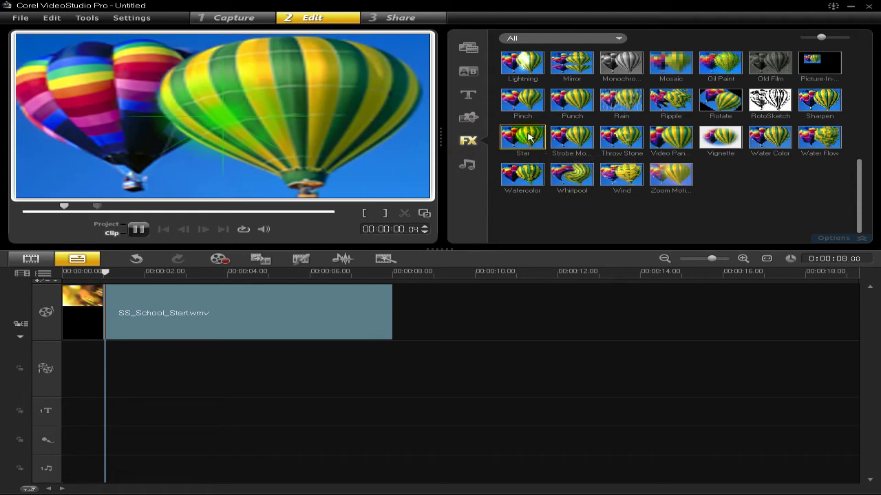
left_click_drag(528, 137, 316, 291)
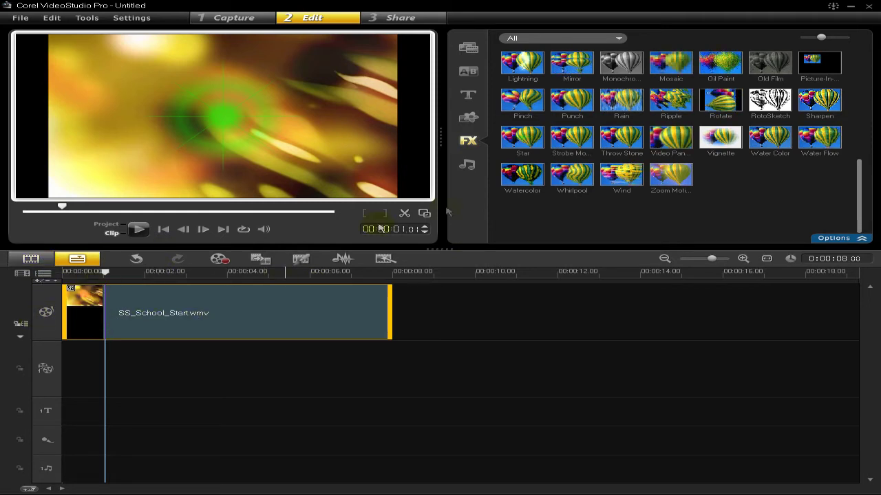
left_click(820, 241)
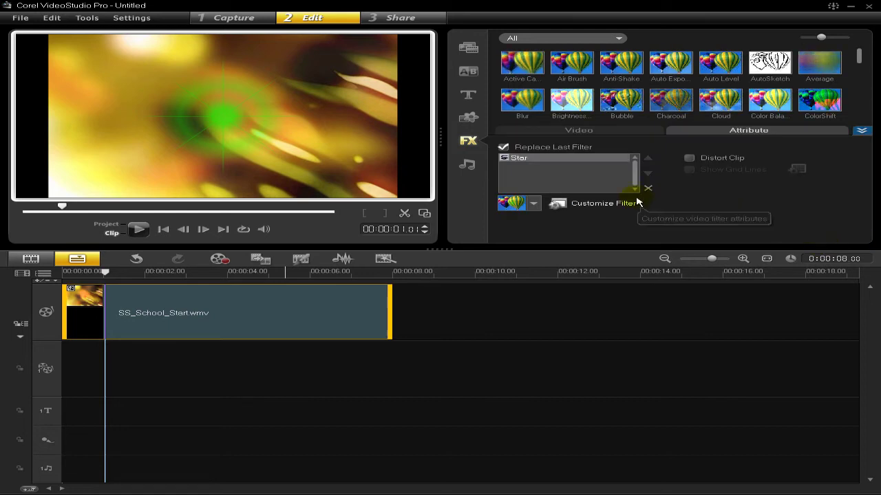
left_click(861, 130)
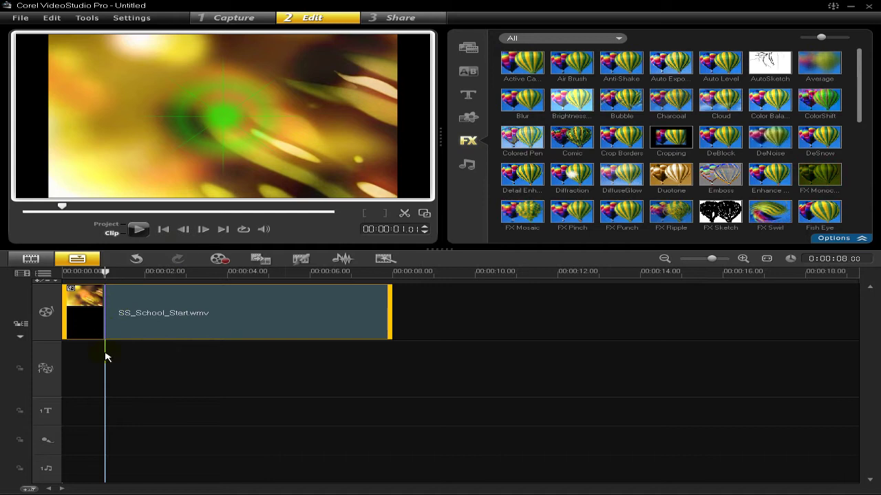
left_click(138, 229)
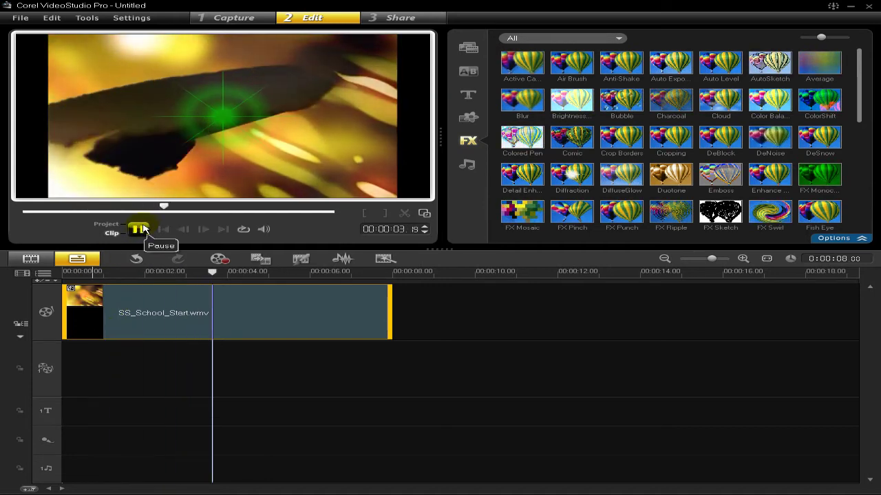
left_click(140, 229)
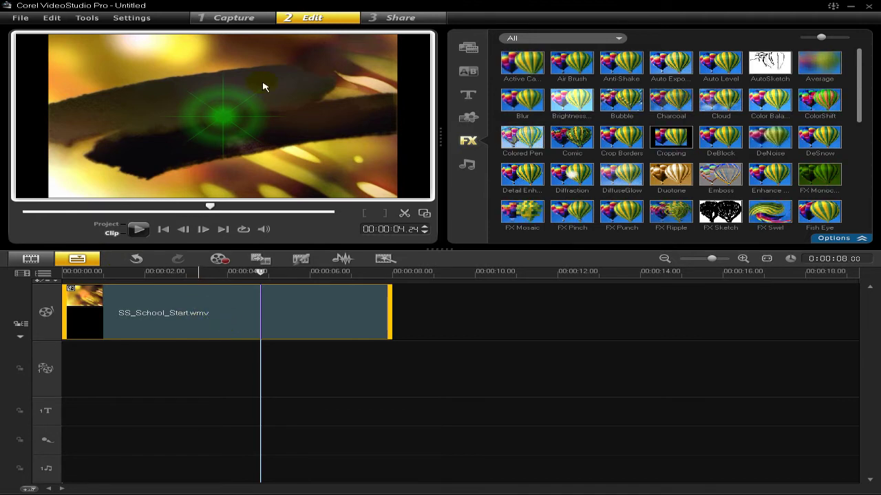
left_click(375, 18)
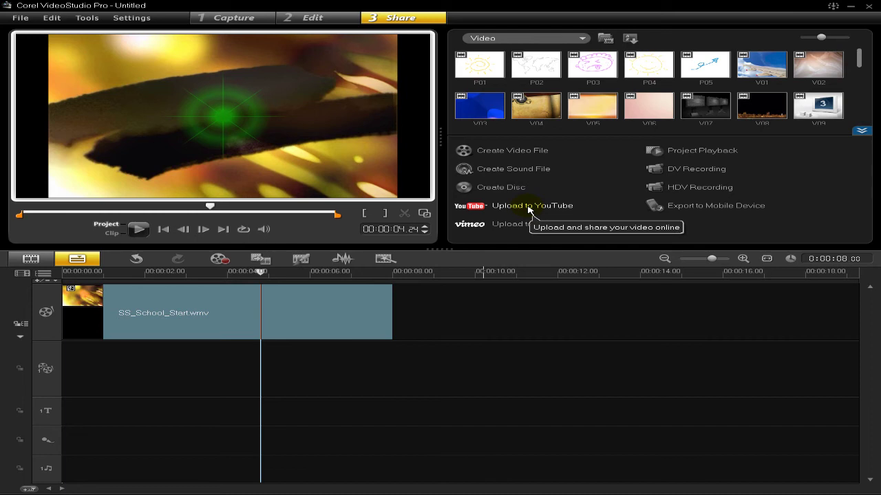
Step: View the Upload to YouTube format choices, then close the list
left_click(528, 208)
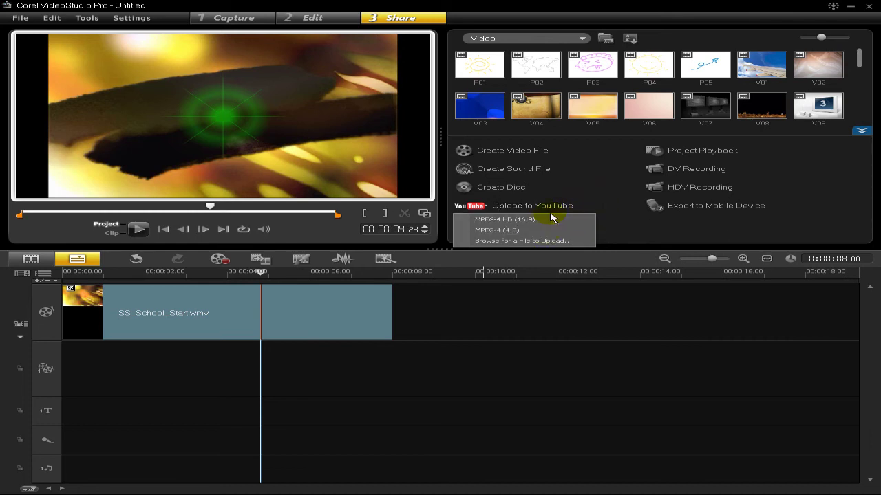
left_click(743, 231)
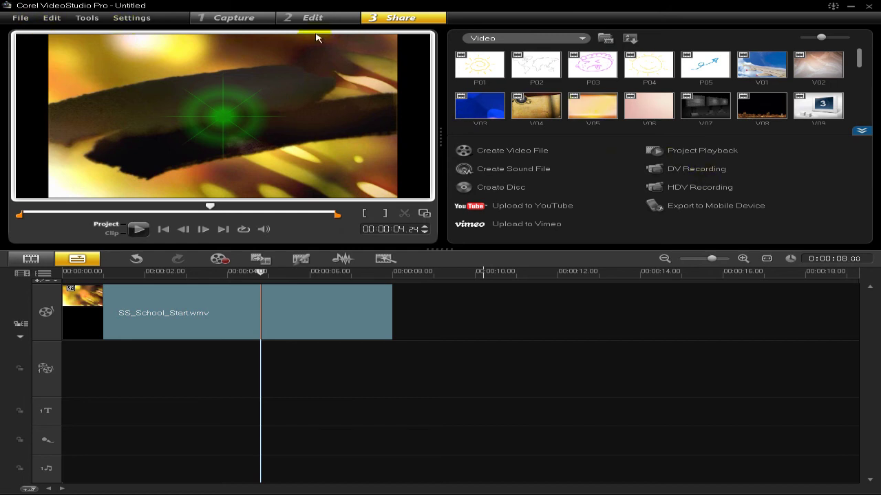
Step: Return to the Capture step
left_click(232, 18)
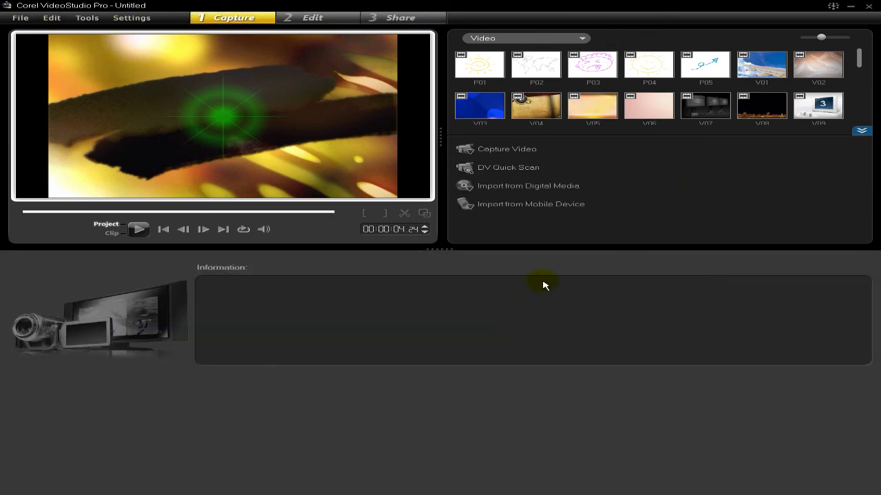